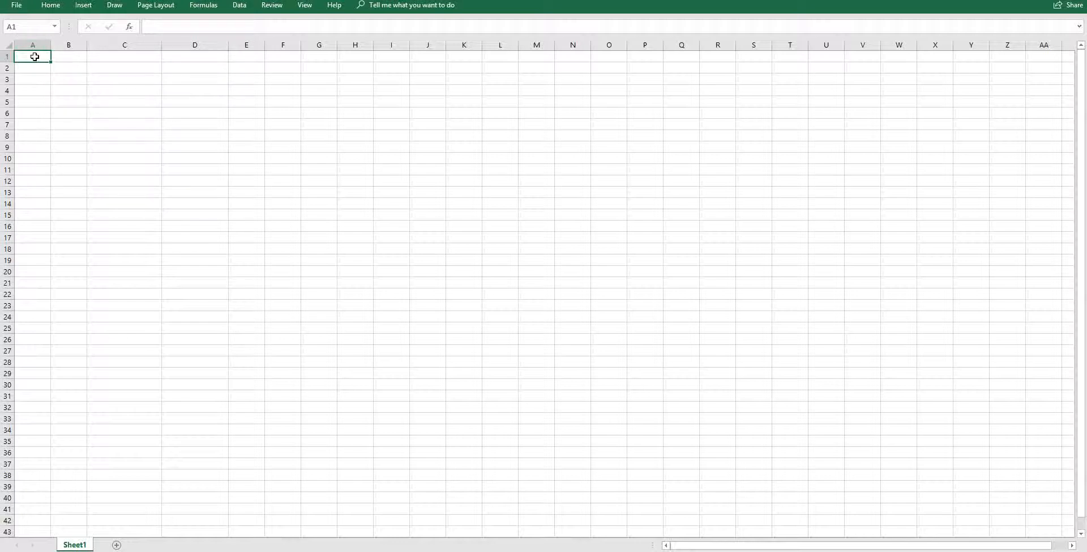
Enter 23 and 25 in A1 and A2, then extend the series down to row 25.
left_click(19, 69)
left_click(176, 92)
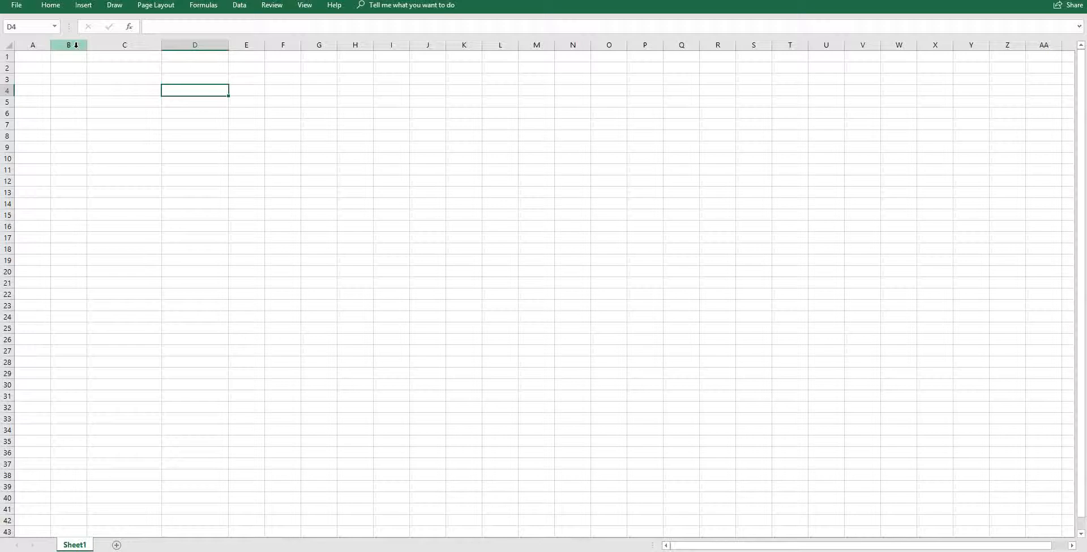
left_click(27, 60)
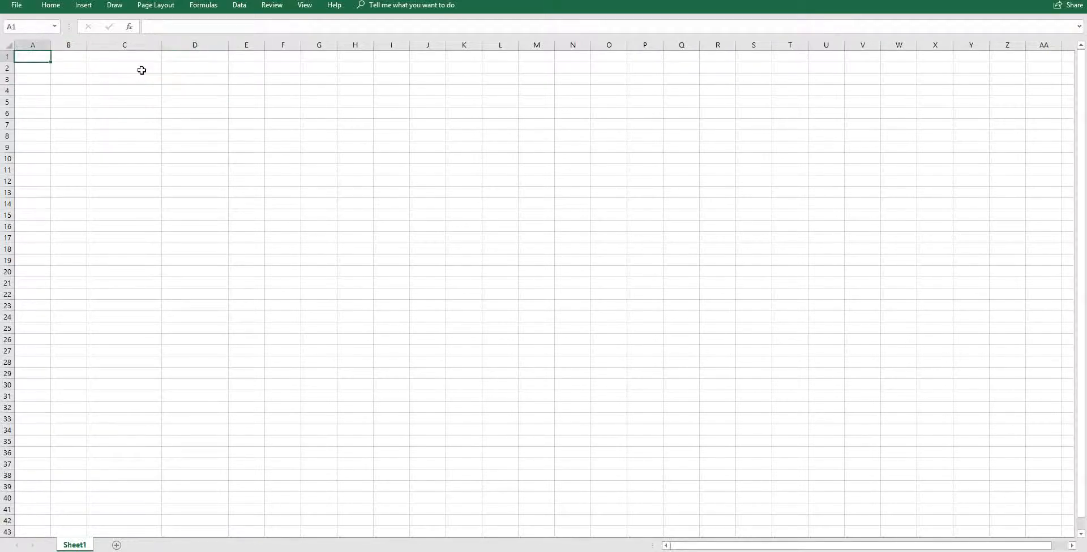
type("23")
left_click(36, 70)
type("25")
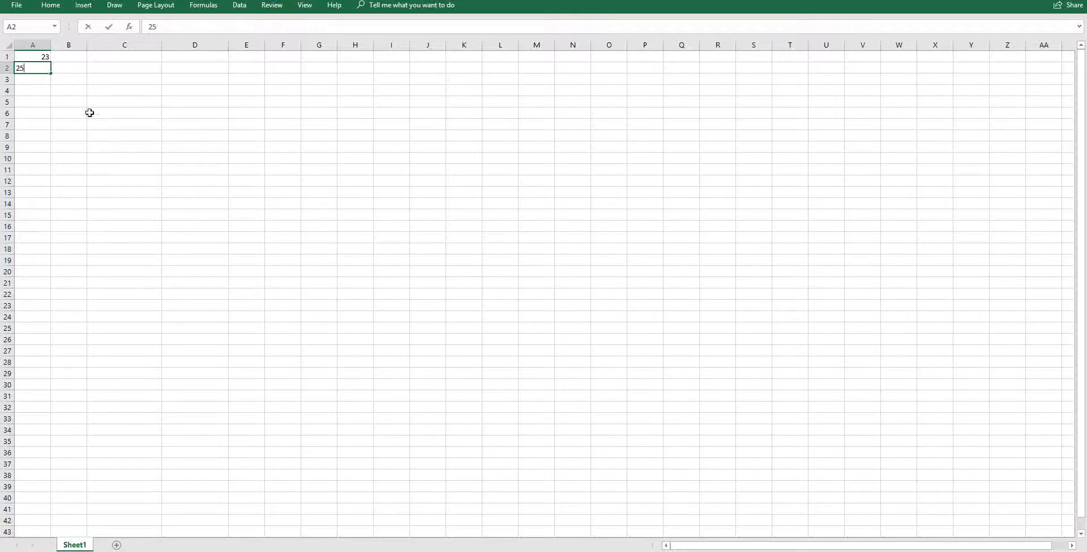
left_click(89, 113)
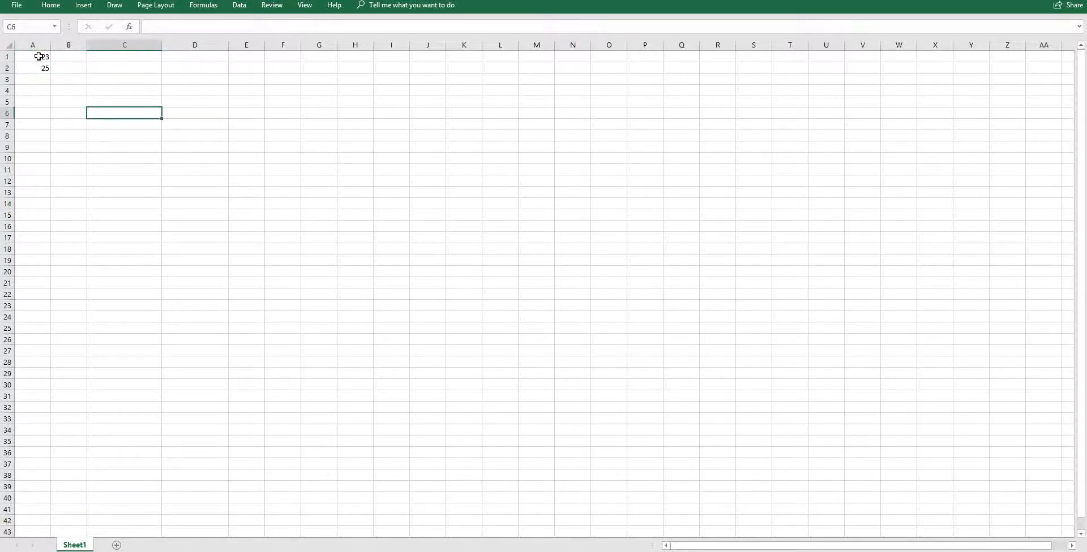
left_click_drag(39, 56, 47, 68)
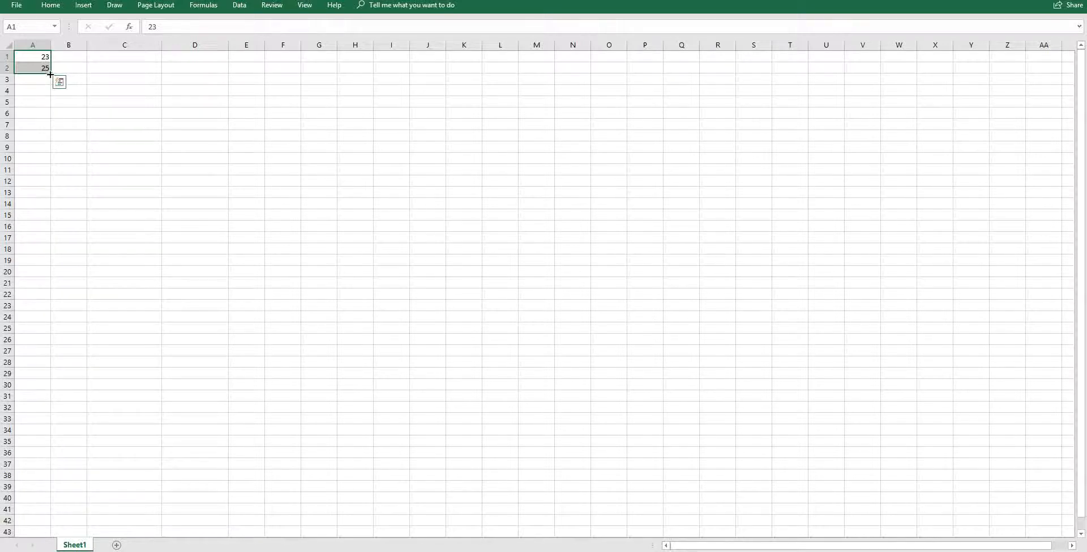
left_click_drag(50, 74, 37, 338)
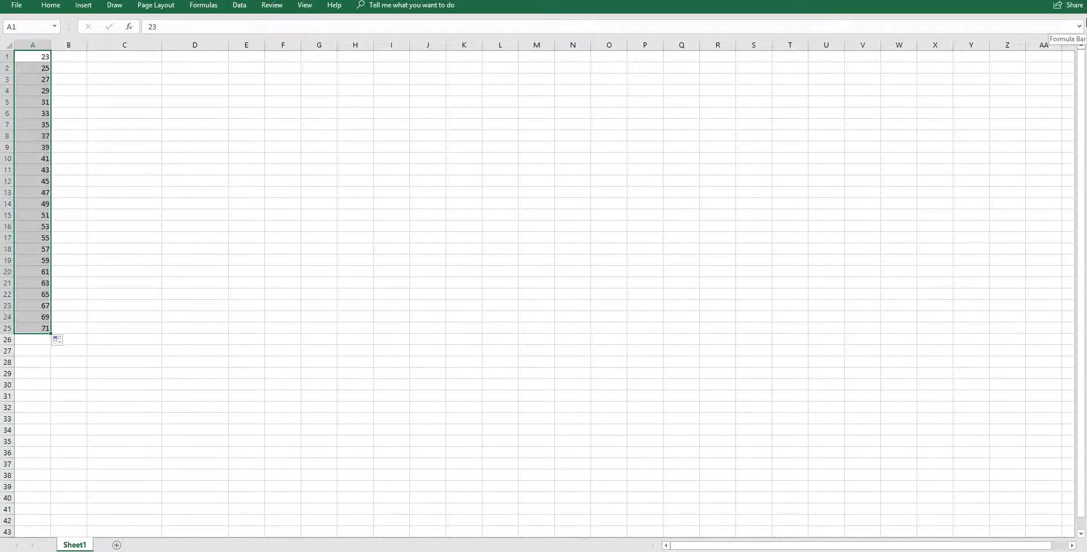
left_click(228, 66)
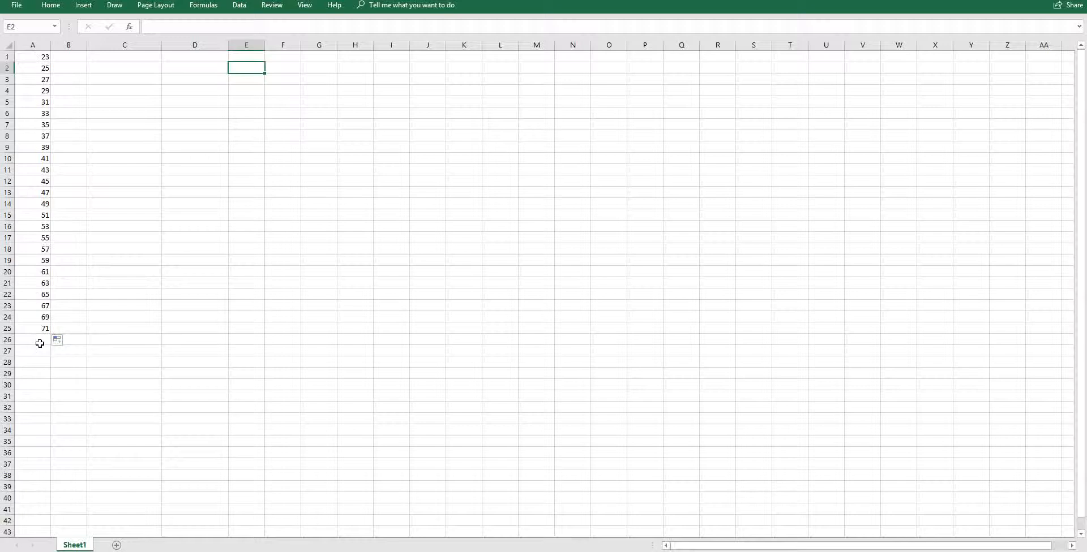
left_click(73, 58)
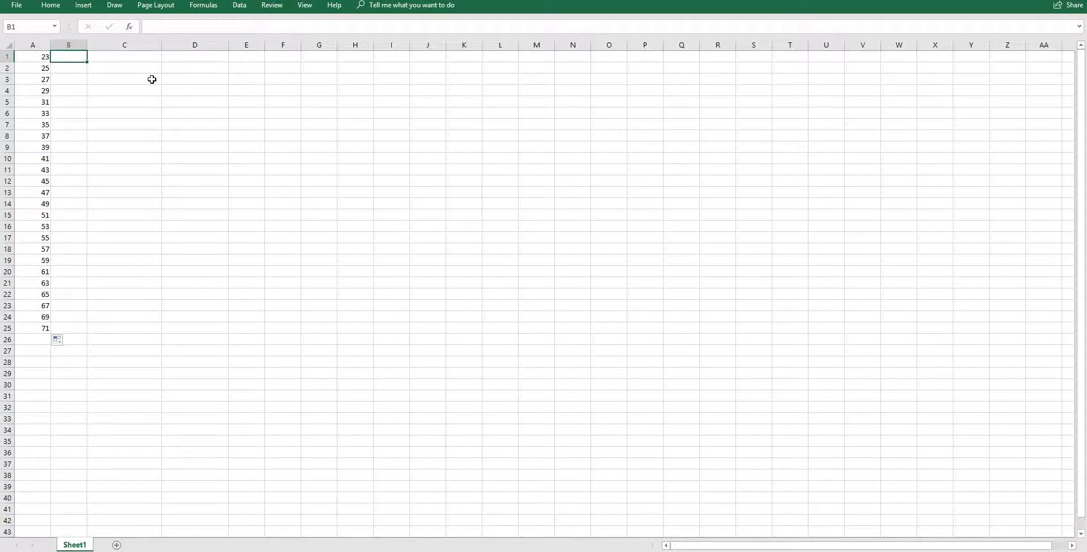
type("1")
key("Return")
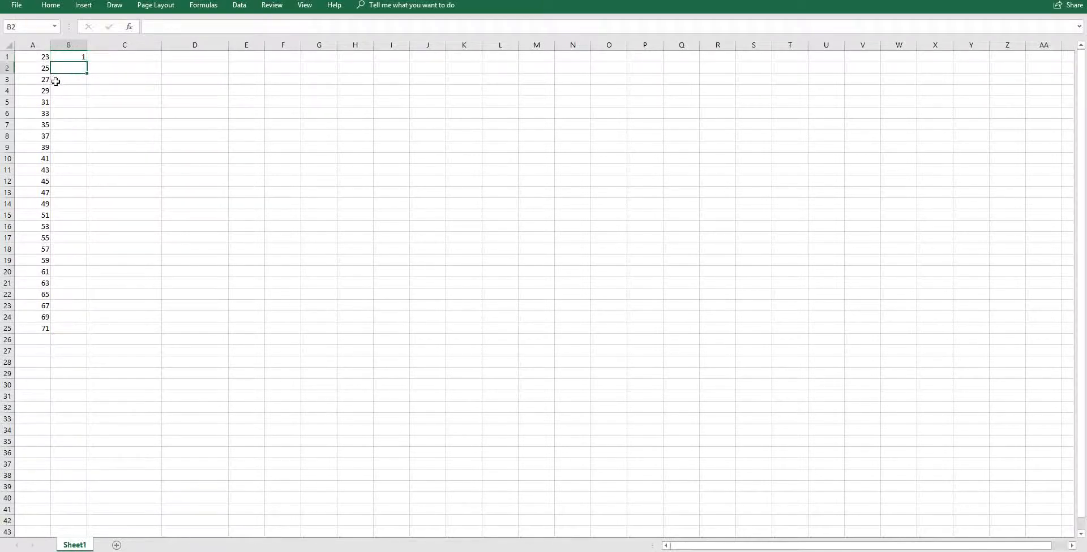
type("2")
left_click(91, 121)
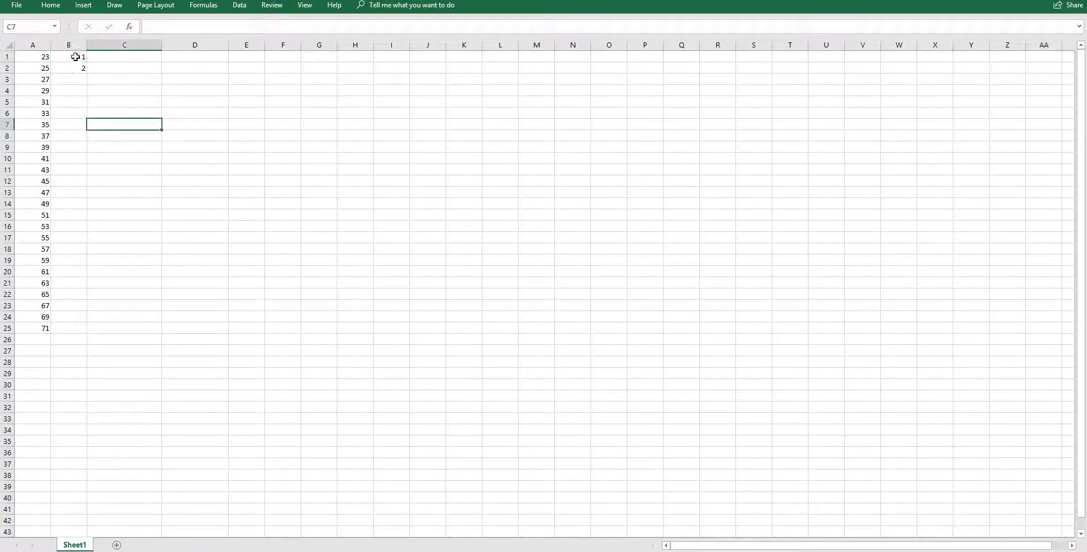
left_click_drag(75, 57, 70, 331)
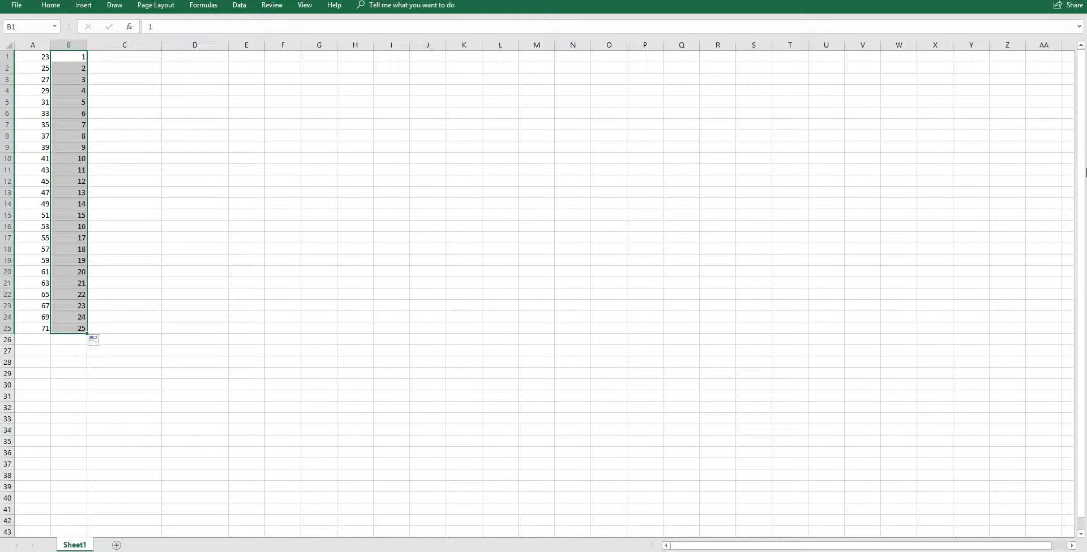
key("Delete")
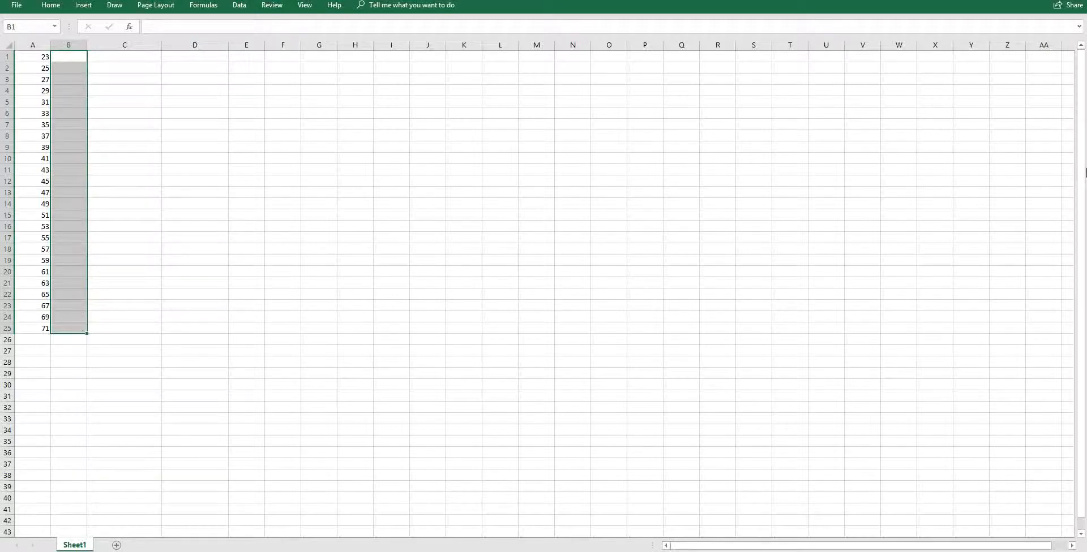
left_click(622, 136)
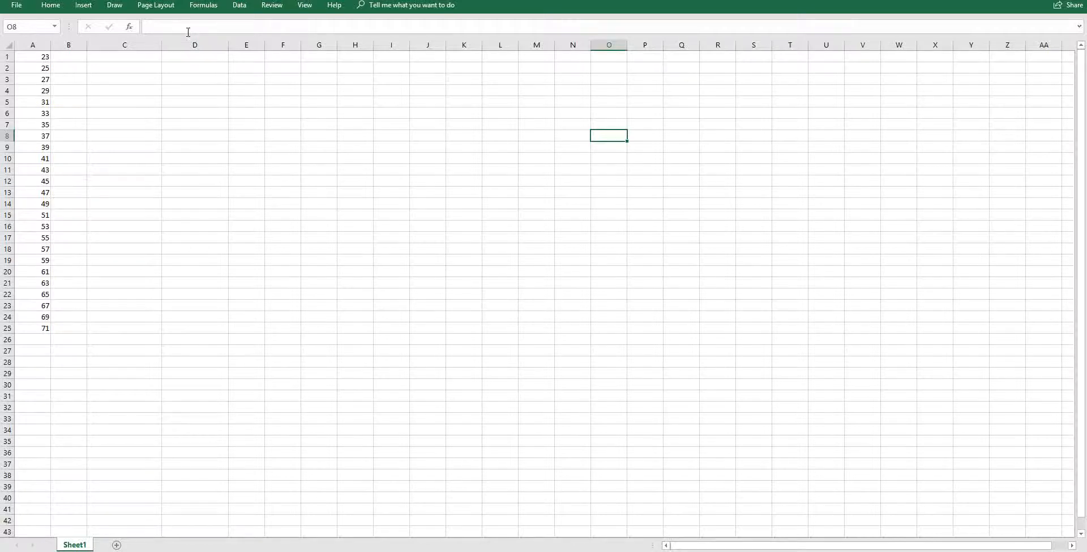
left_click(202, 7)
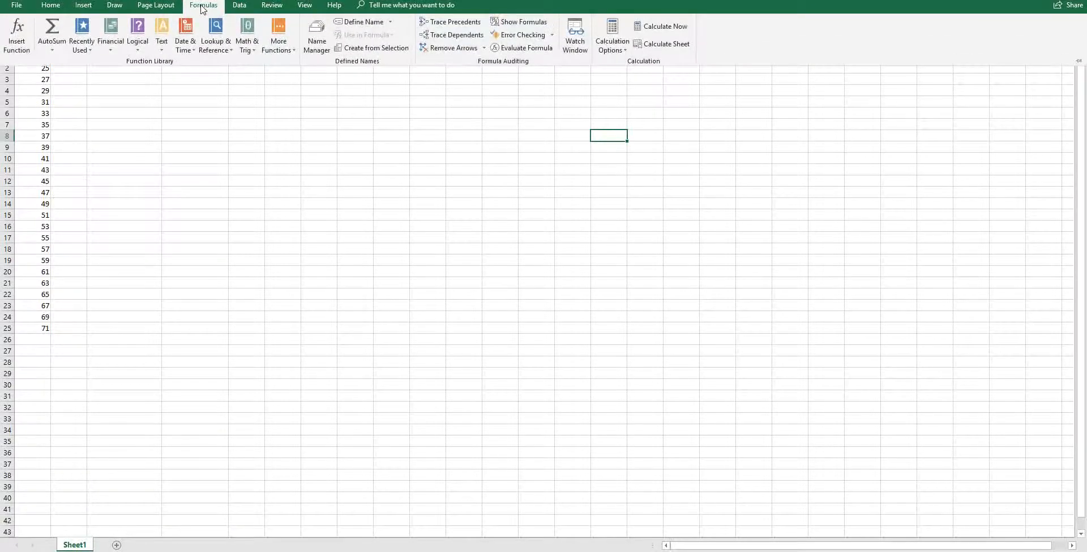
left_click(283, 51)
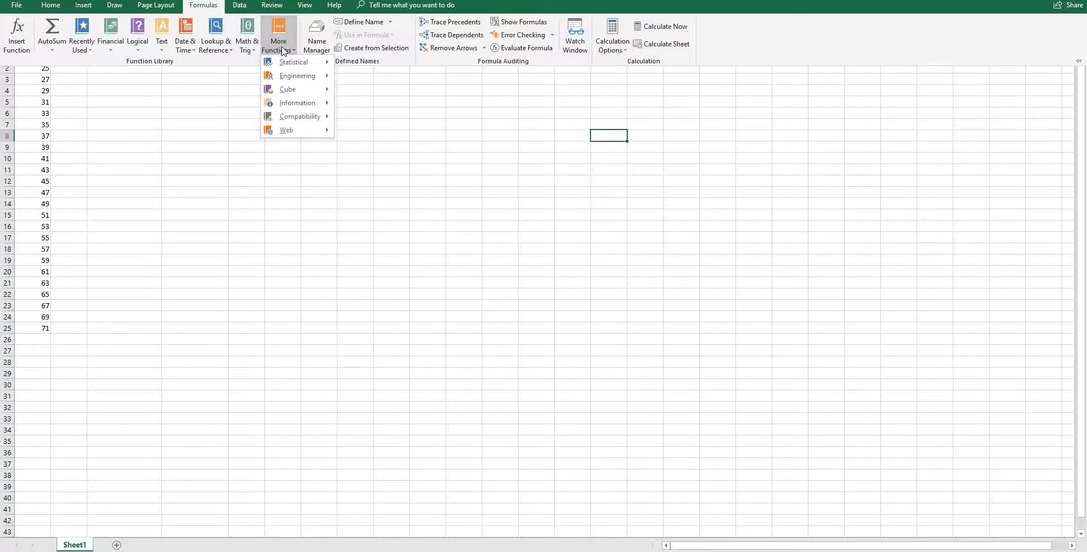
mouse_move(294, 69)
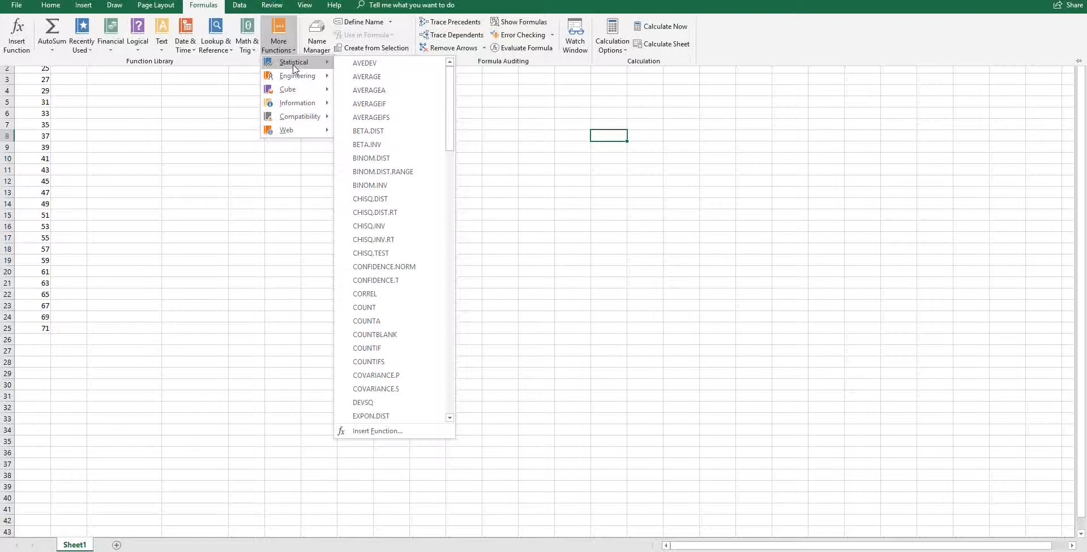
left_click(371, 78)
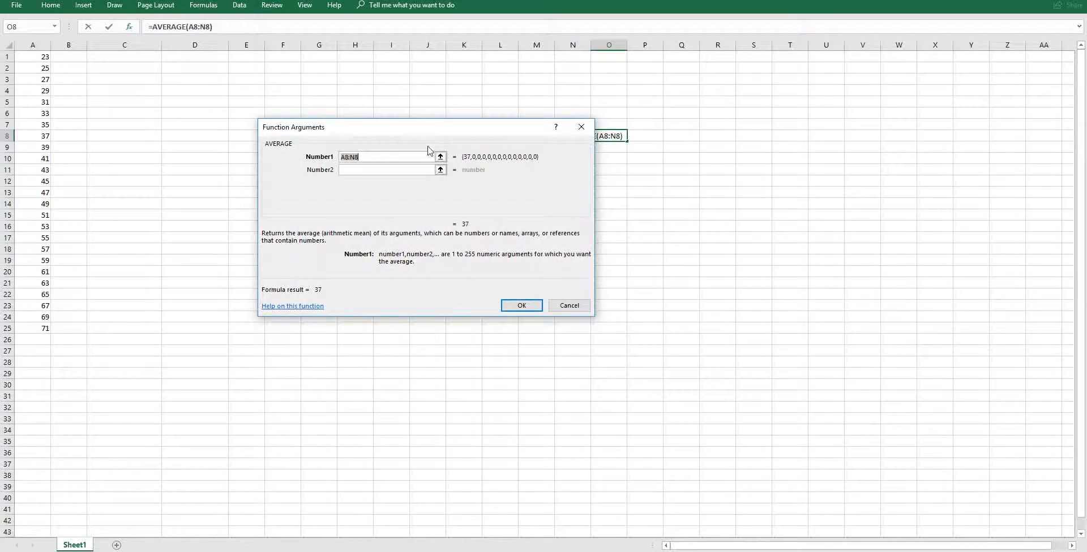
left_click_drag(501, 126, 512, 176)
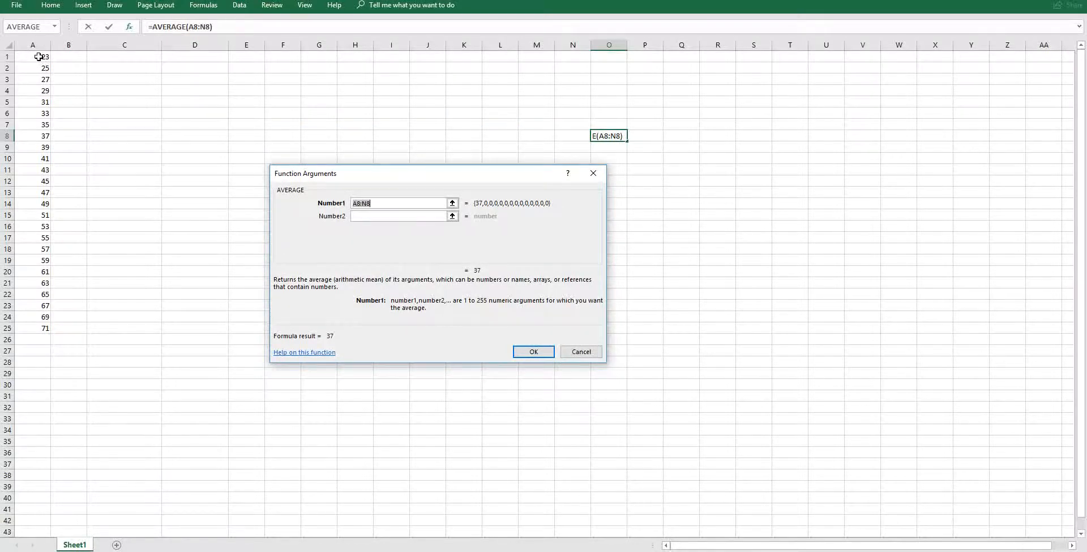
left_click_drag(39, 56, 36, 99)
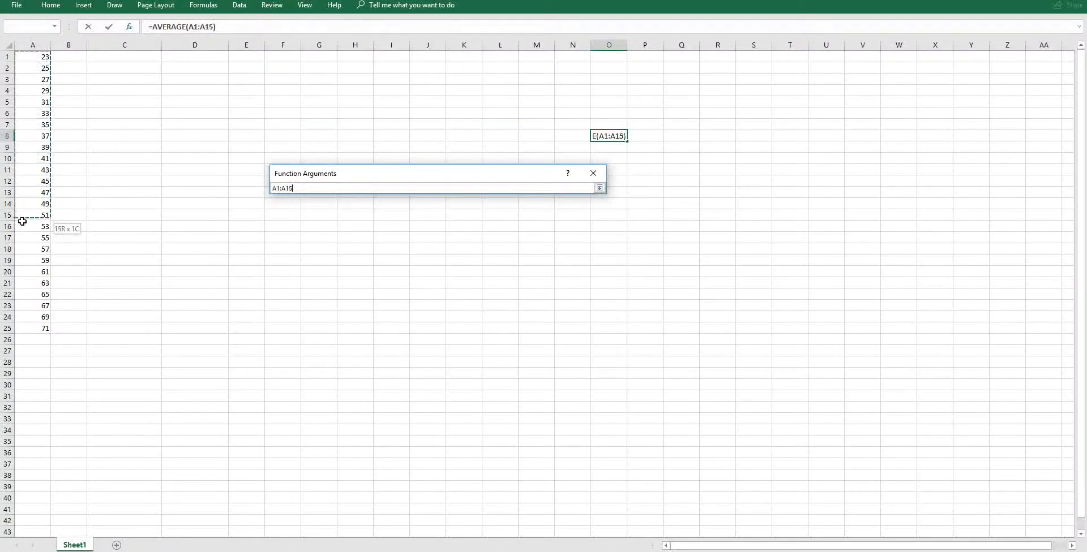
left_click_drag(22, 222, 31, 333)
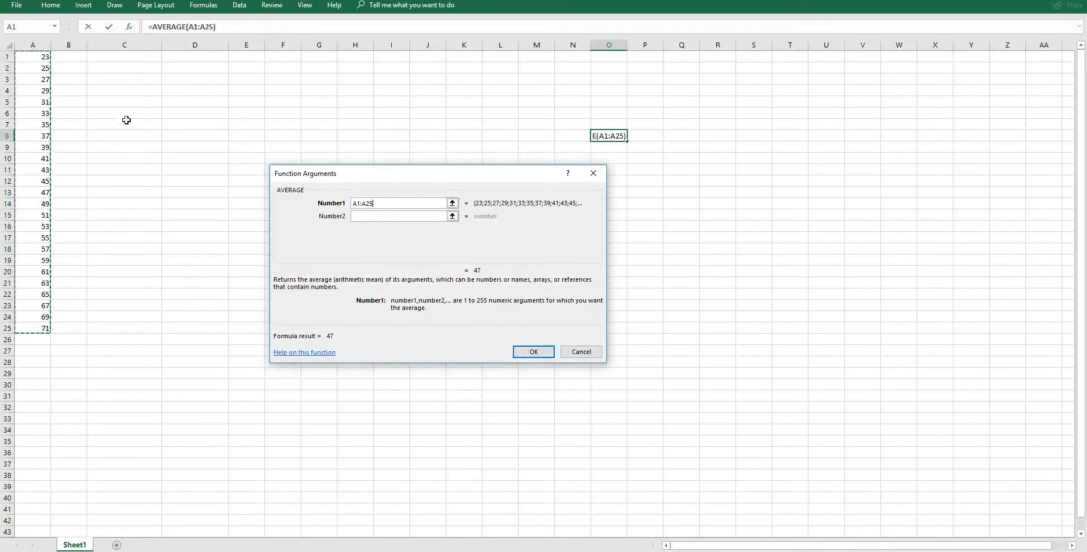
left_click(184, 114)
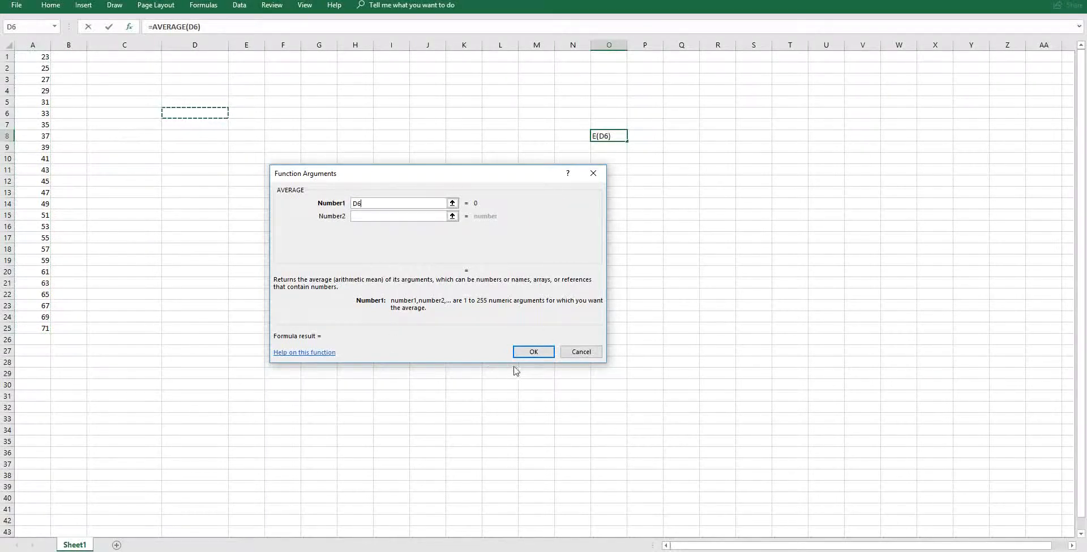
left_click(544, 356)
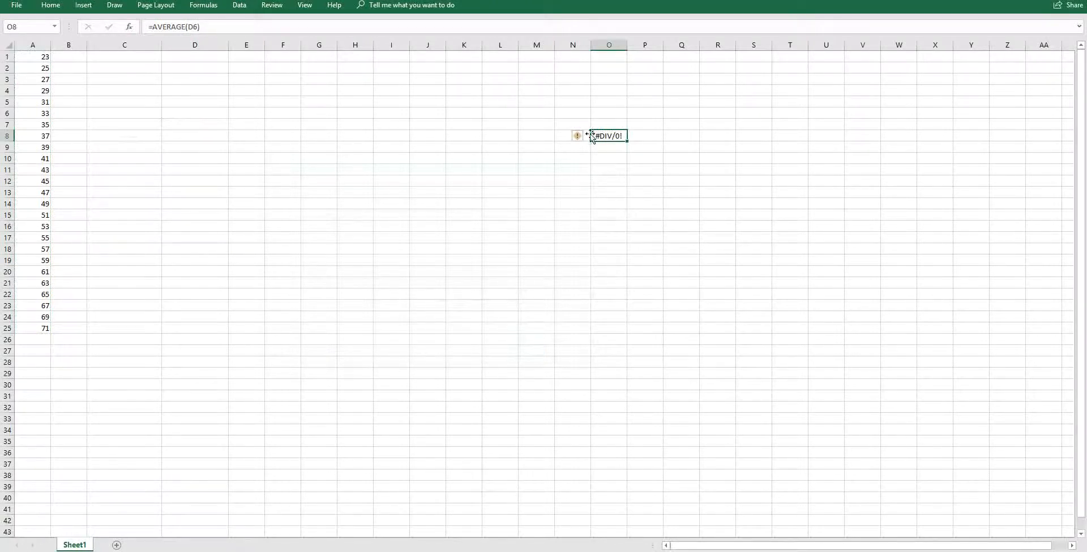
key("Delete")
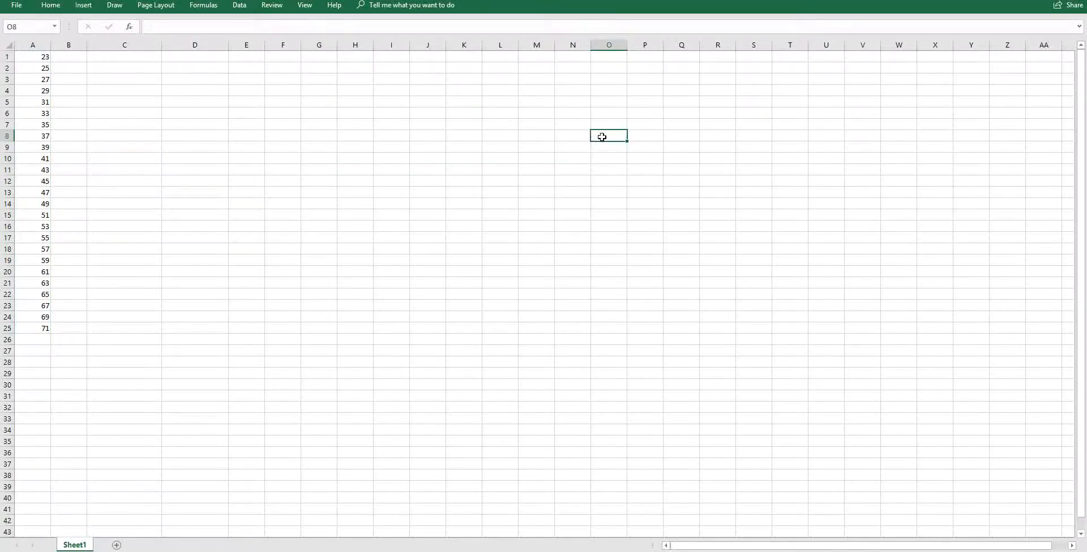
Insert an AVERAGE function in D6 that averages A1:A25.
left_click(200, 113)
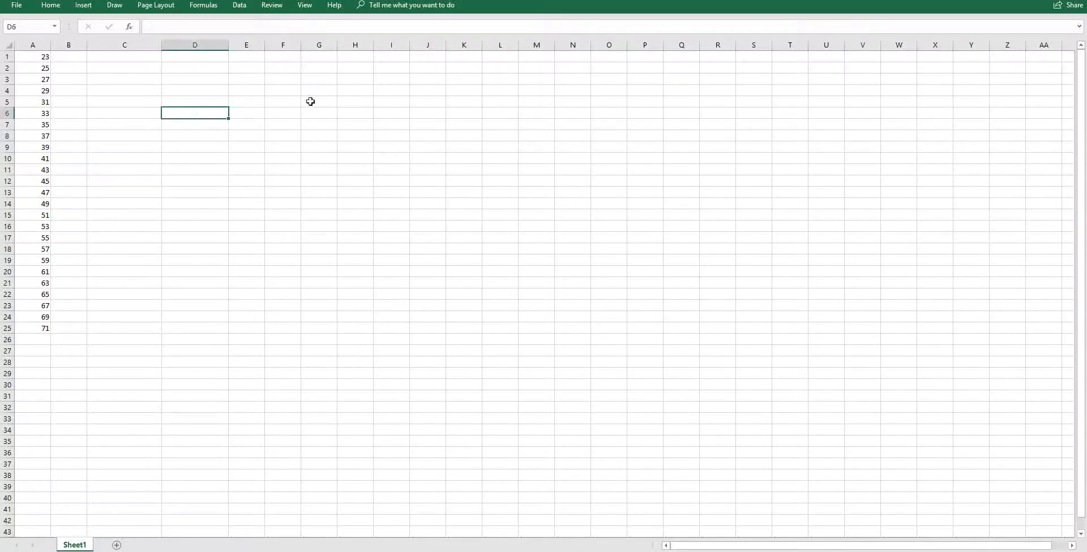
left_click(204, 6)
left_click(289, 51)
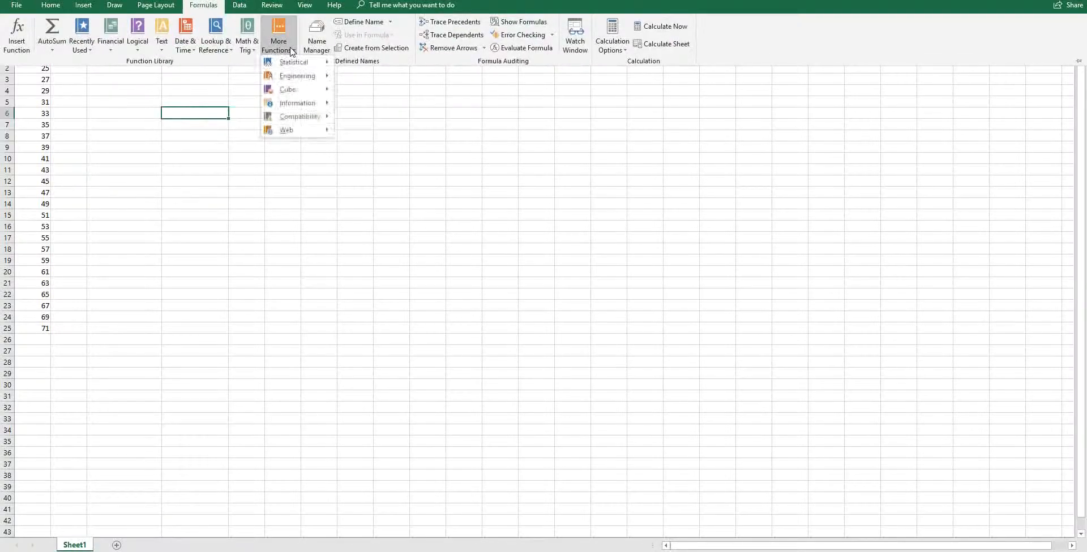
mouse_move(305, 63)
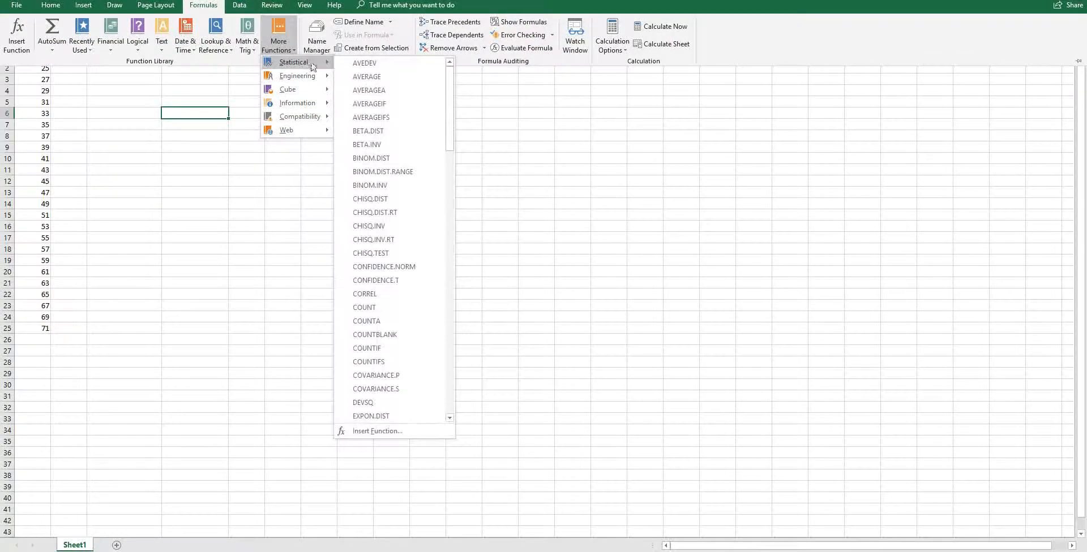
left_click(385, 83)
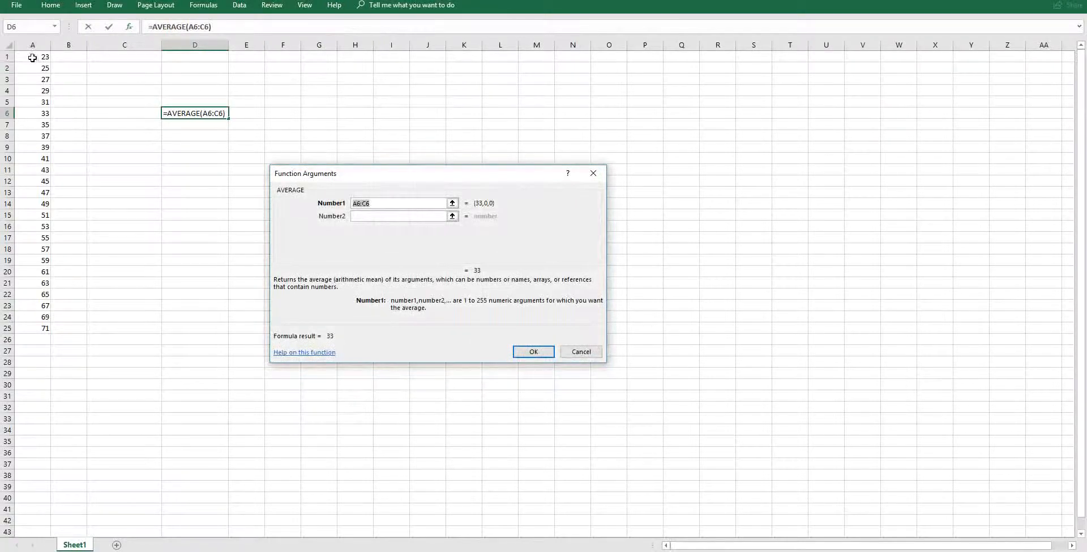
left_click_drag(34, 57, 20, 333)
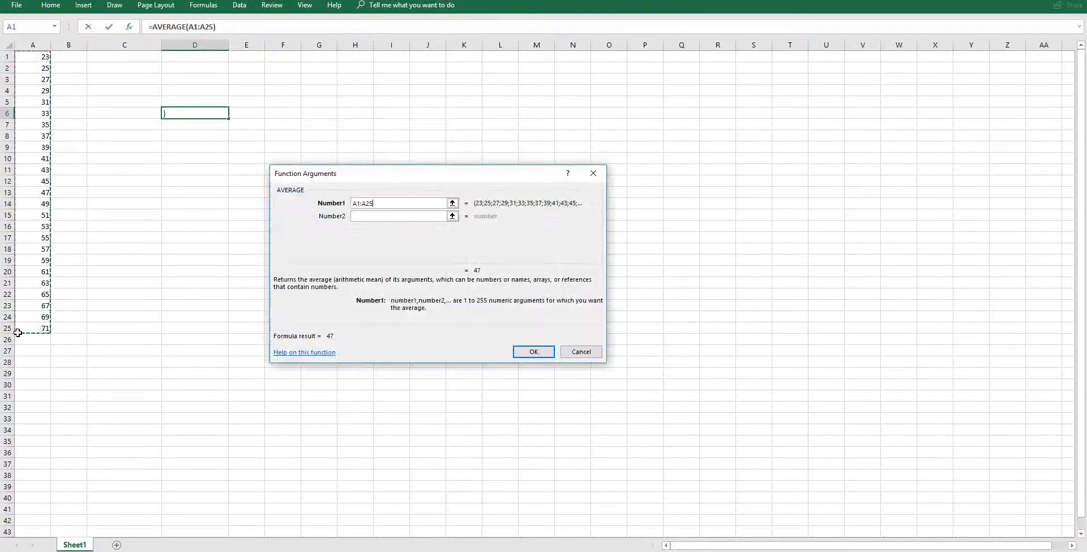
left_click(533, 353)
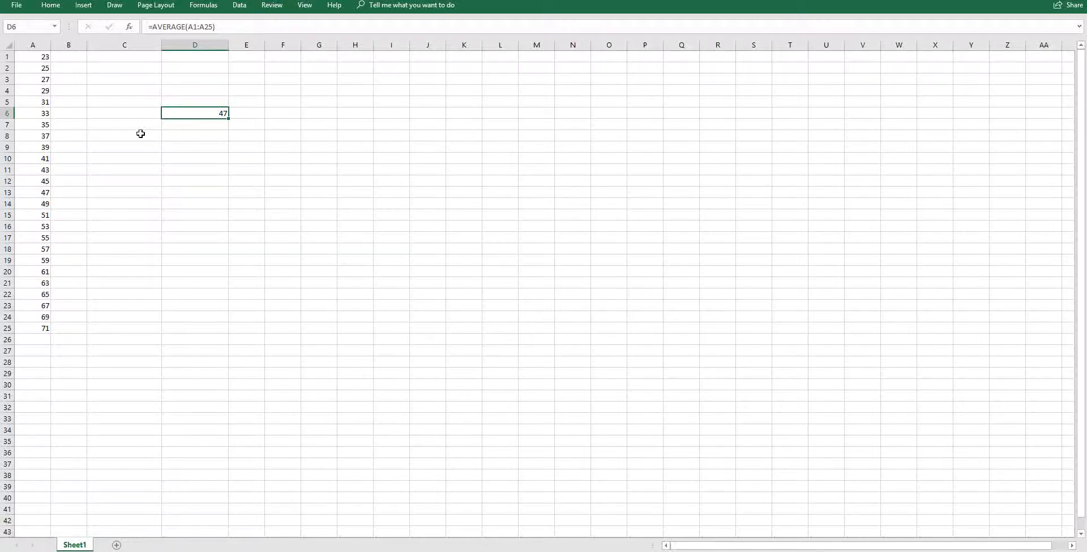
Label C6 as mean and C7 as standard Devation.
left_click(135, 114)
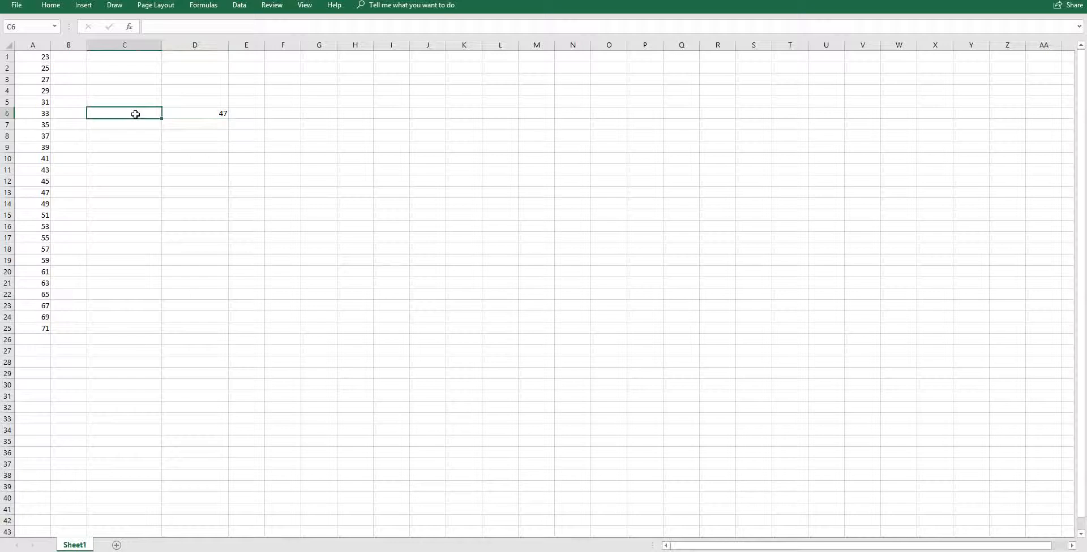
type("mean")
left_click(135, 125)
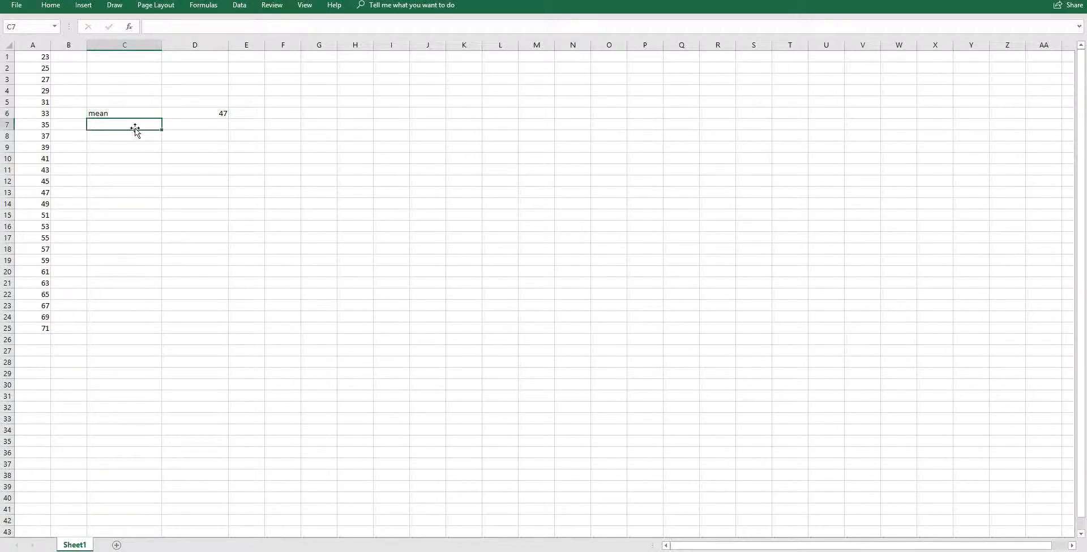
type("standard Devation")
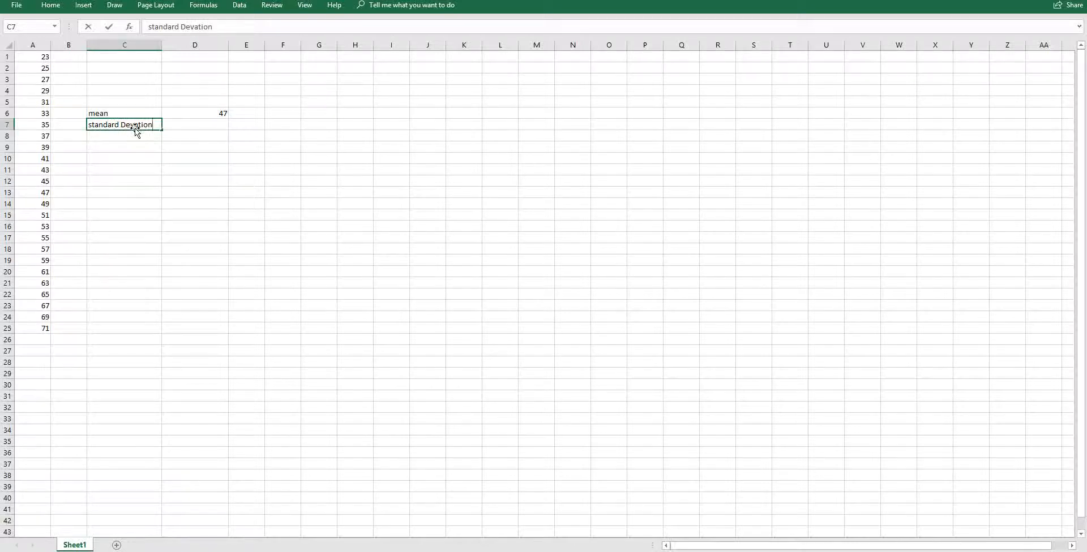
left_click(212, 126)
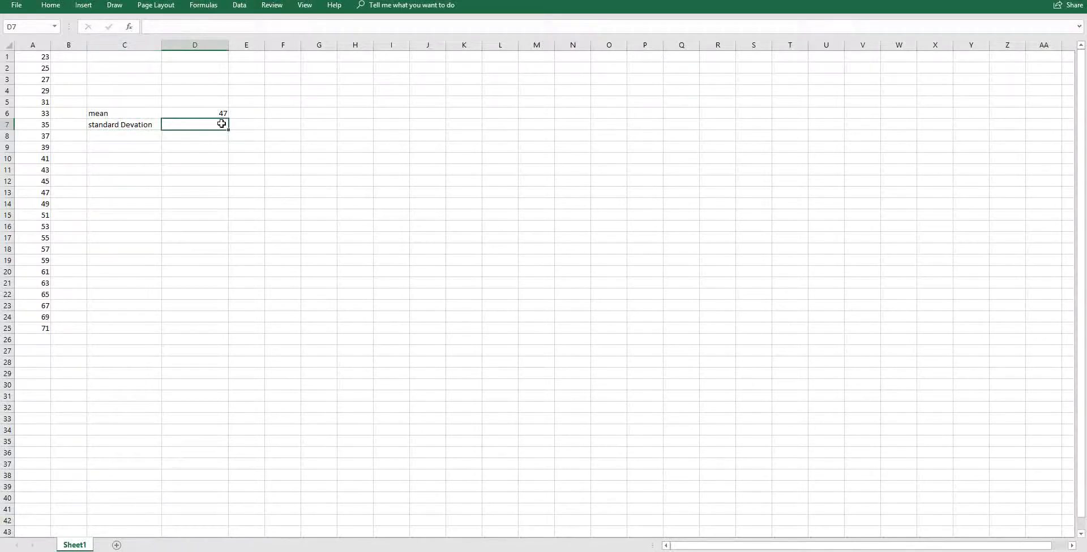
Insert a STDEV.S function in D7 that calculates the standard deviation of A1:A25.
left_click(204, 7)
left_click(280, 43)
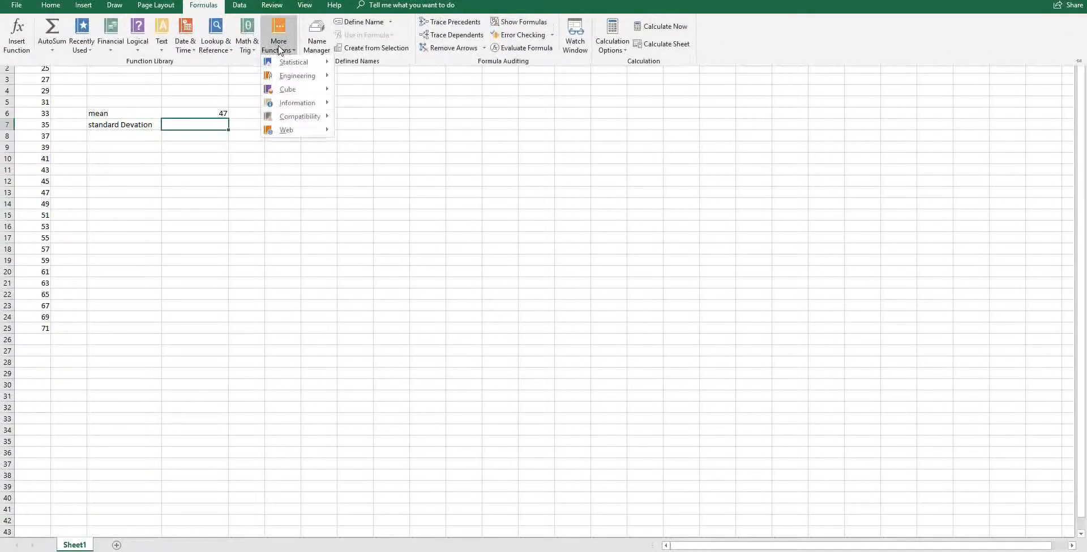
mouse_move(286, 68)
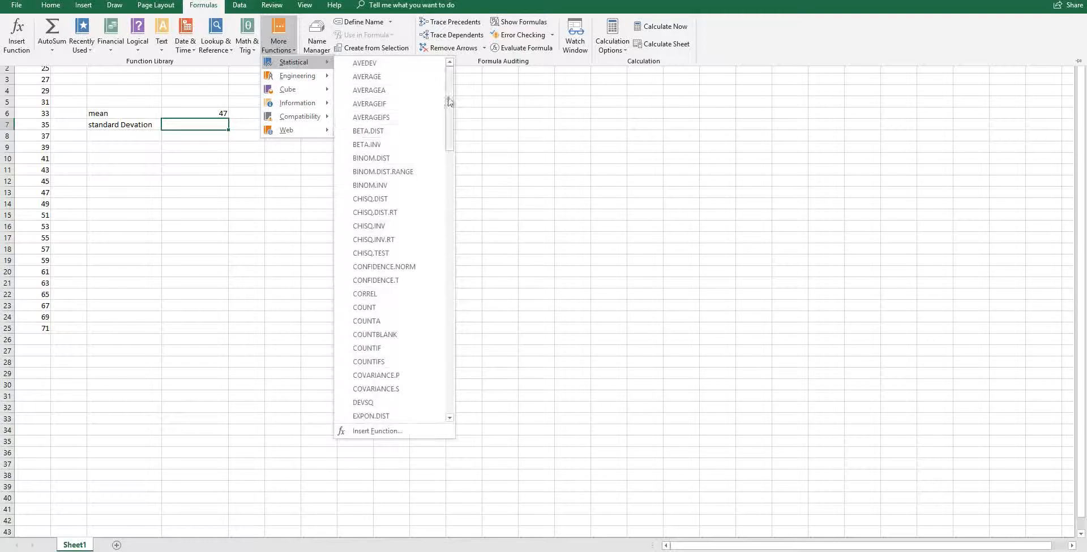
left_click_drag(448, 105, 443, 356)
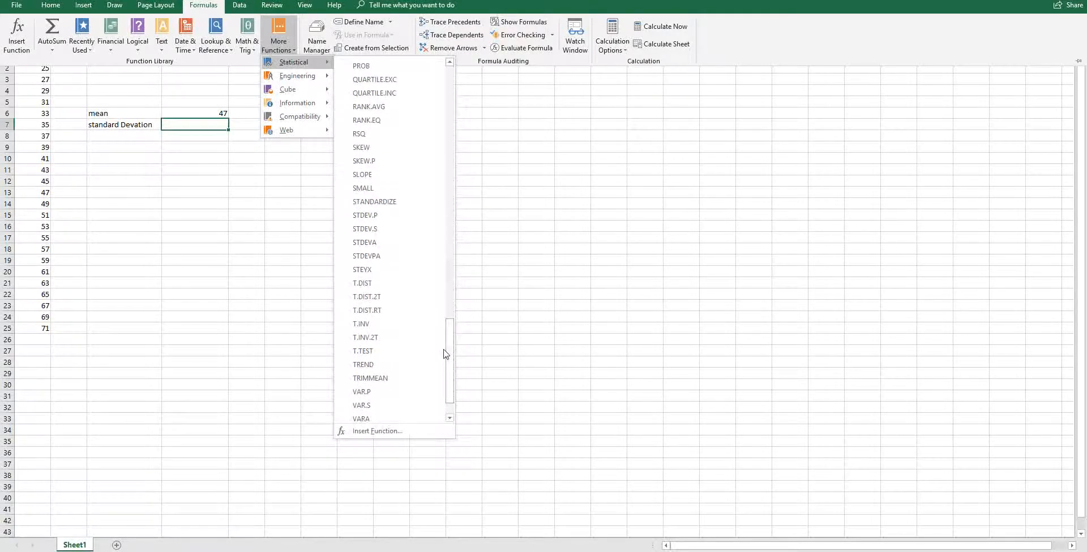
left_click(391, 231)
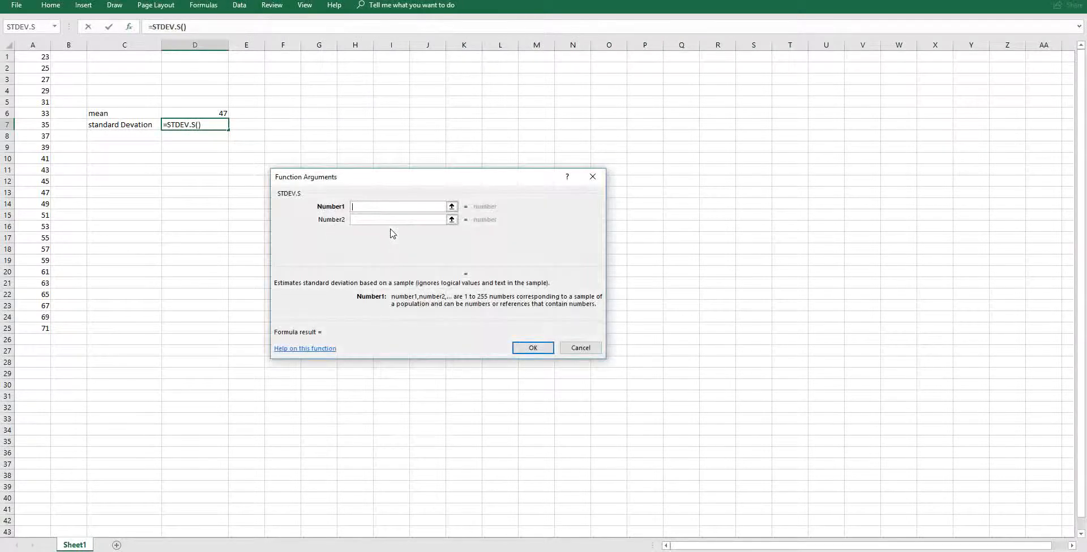
left_click(32, 57)
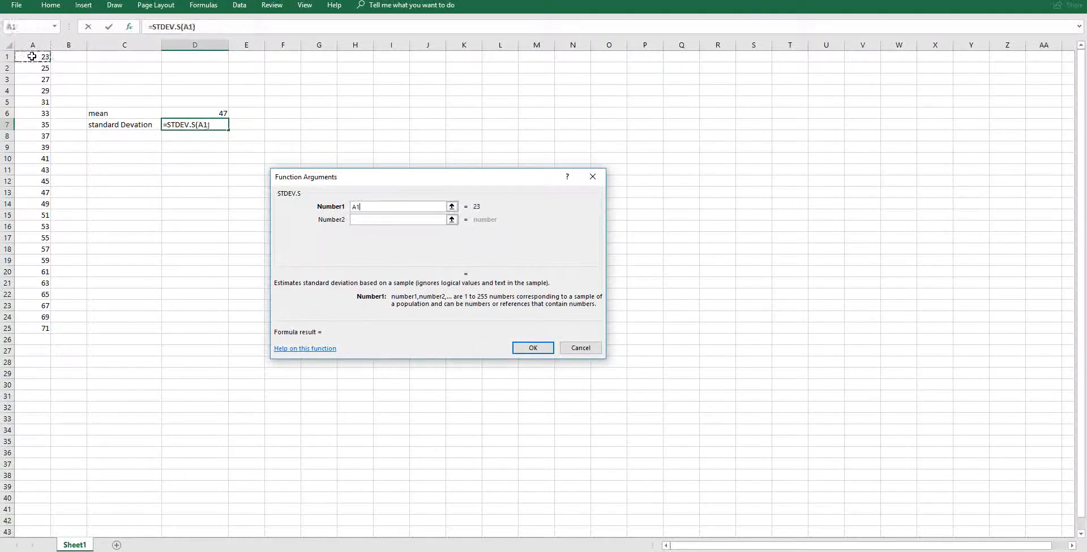
left_click_drag(32, 56, 18, 327)
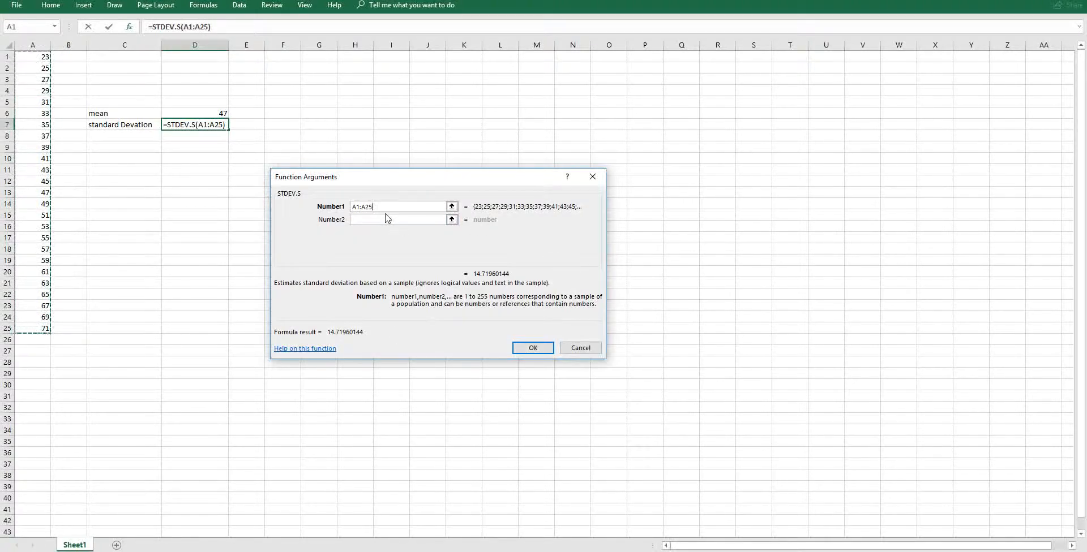
left_click(524, 352)
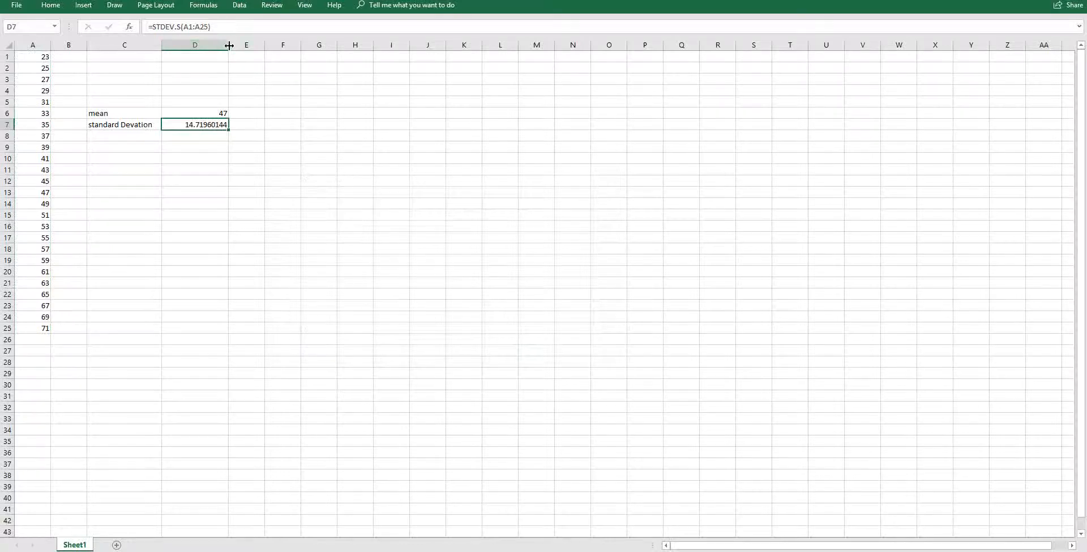
Widen column D and reduce the standard deviation in D7 to two decimal places.
left_click_drag(225, 44, 245, 50)
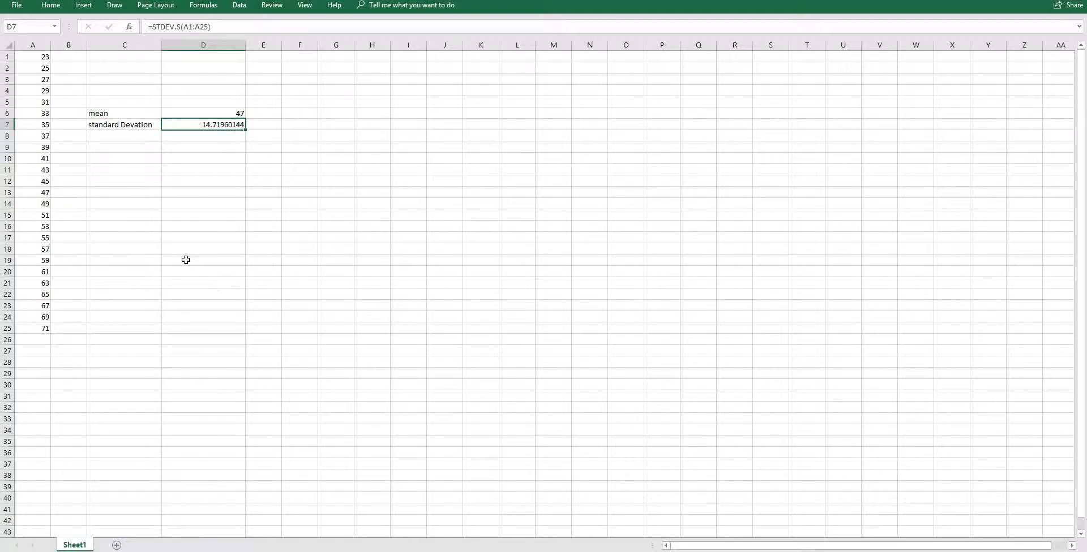
left_click(51, 7)
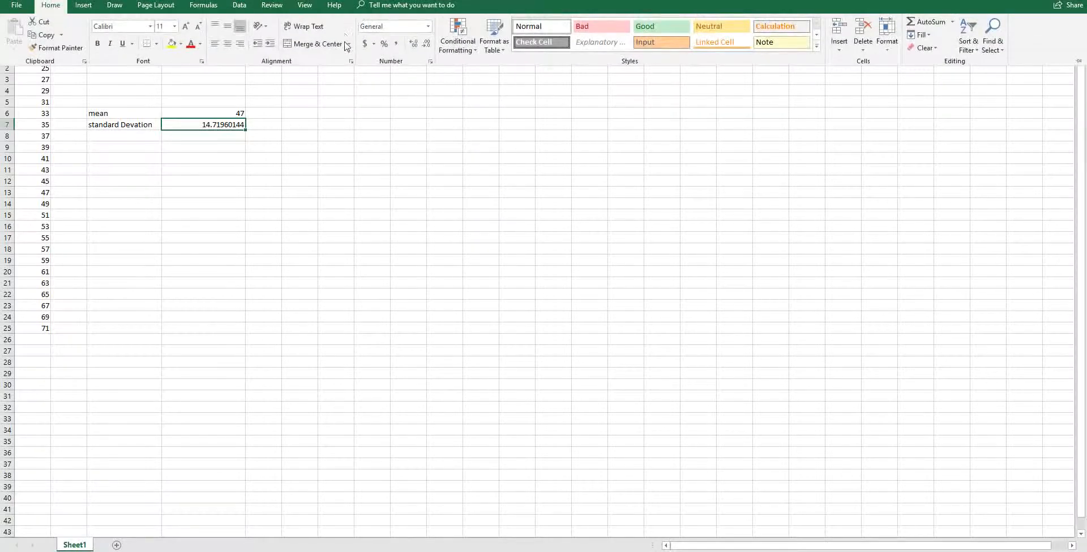
left_click(427, 50)
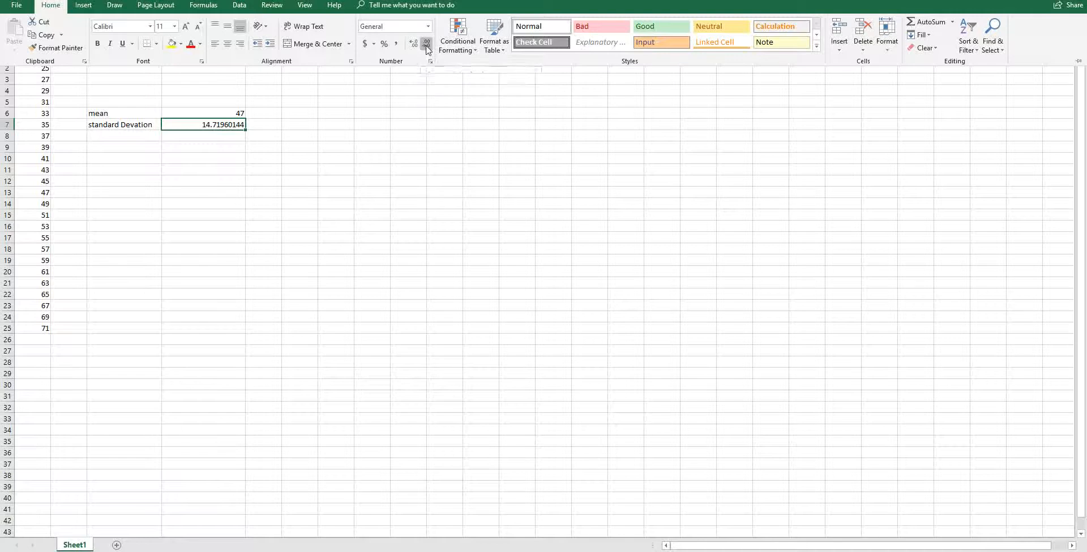
left_click(426, 49)
left_click(427, 49)
left_click(427, 49)
left_click(427, 49)
left_click(427, 49)
left_click(142, 137)
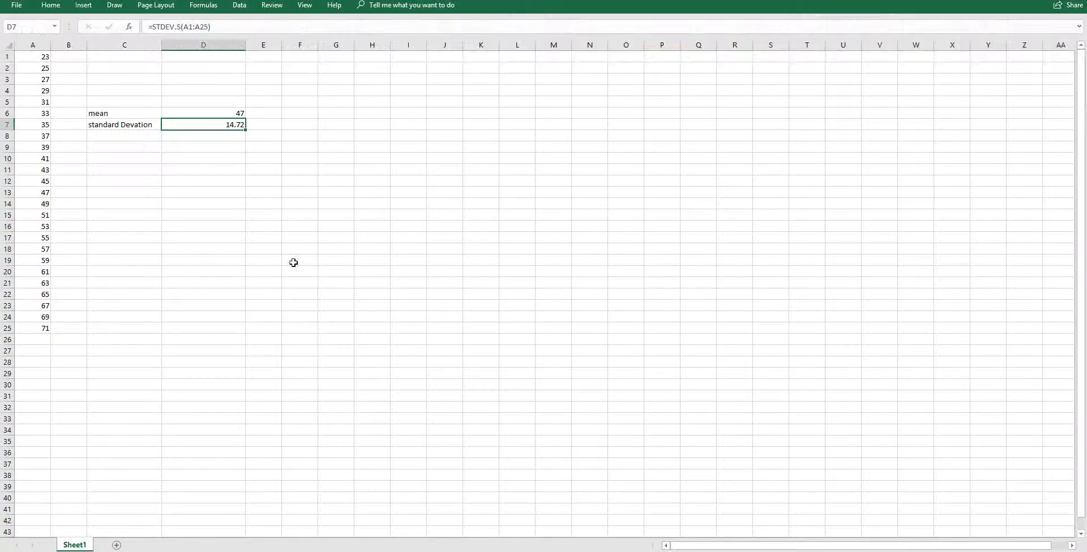